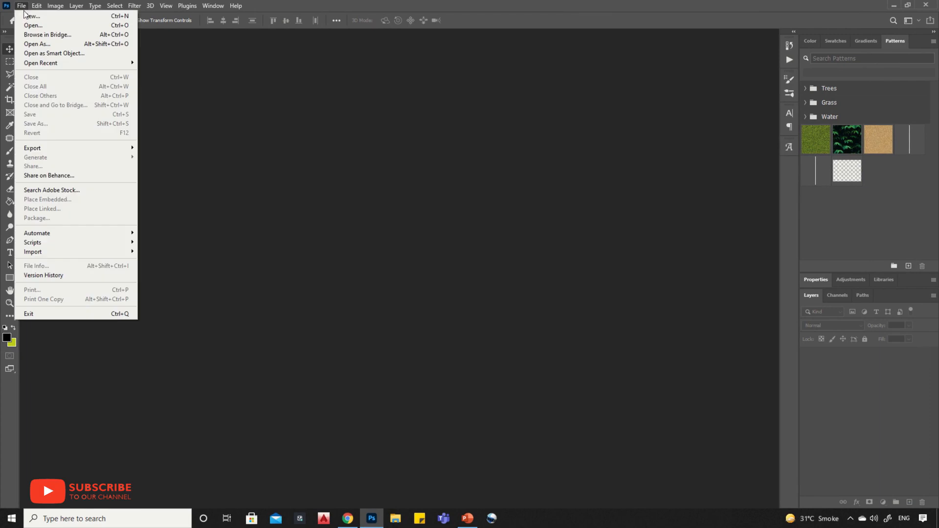
- Open Sample image from the Passport size photo folder and convert its locked background to a regular layer named Layer 0
left_click(32, 25)
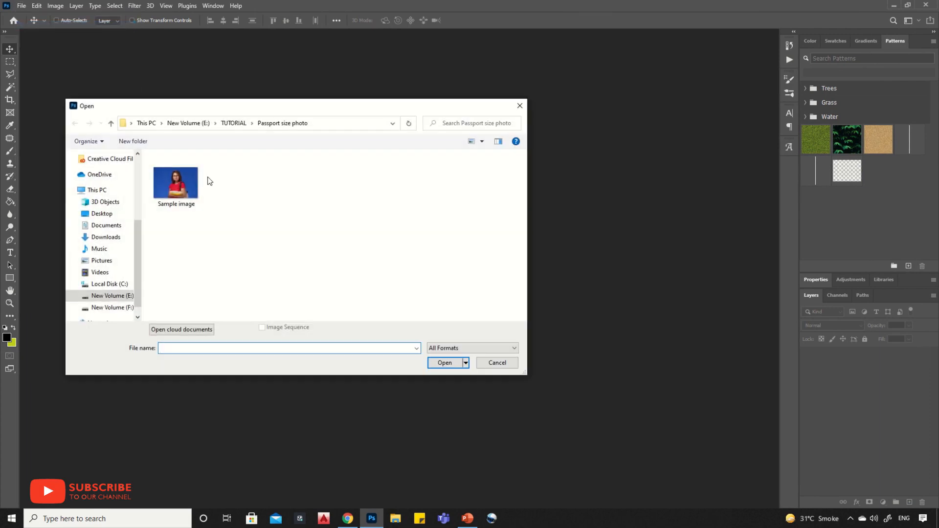
double_click(181, 186)
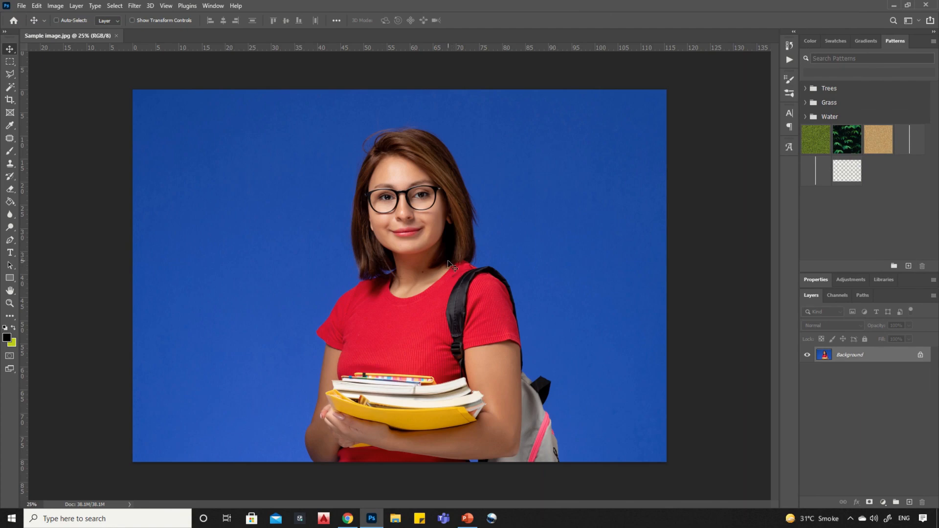
double_click(870, 356)
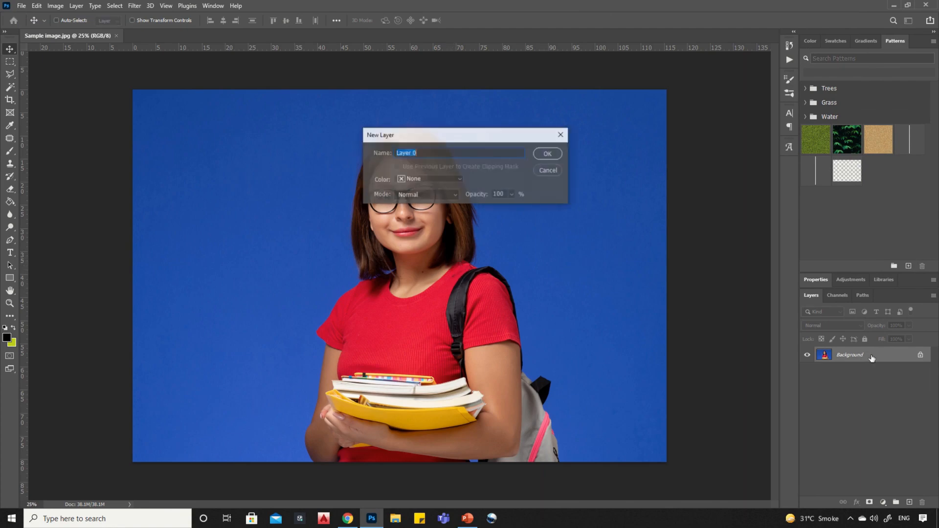
left_click(553, 153)
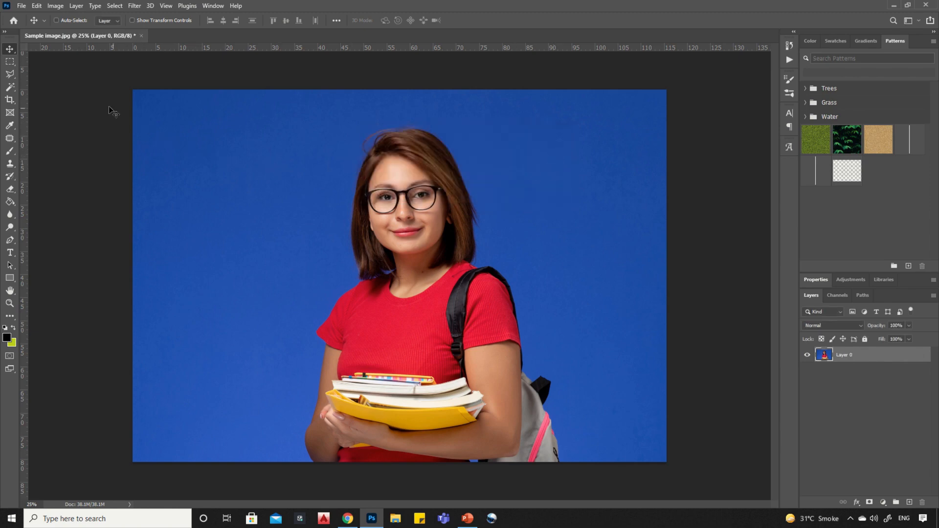
- Crop the photo to a 1.5 : 2 ratio, framing the woman's head and upper body above the books
left_click(10, 100)
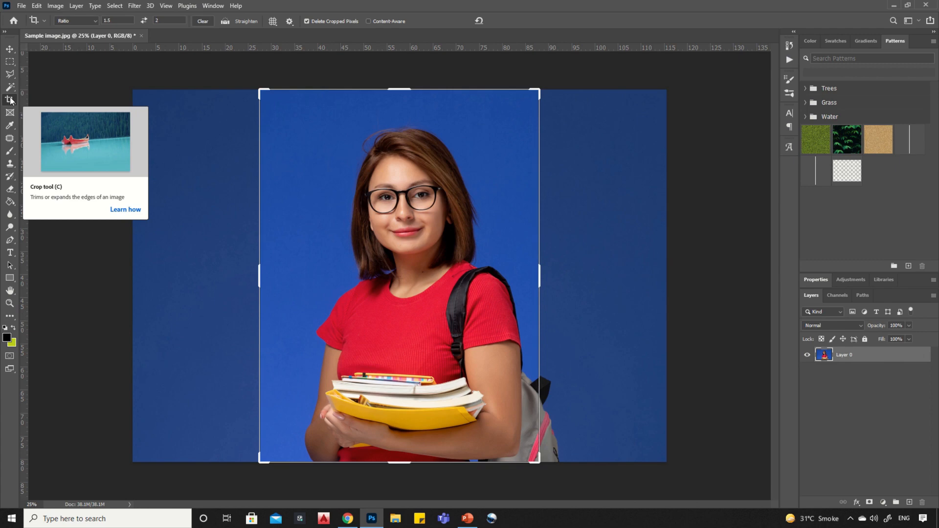
left_click(114, 21)
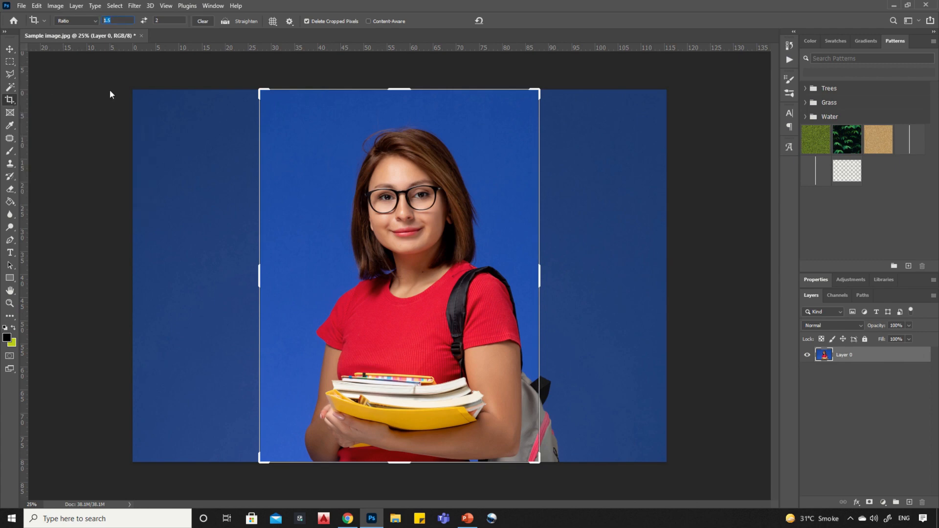
type("1.5")
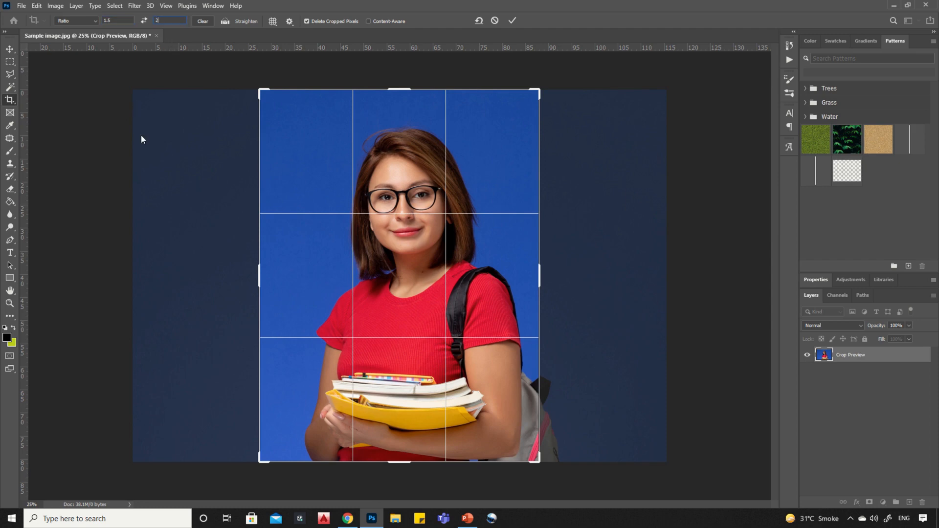
type("in")
left_click_drag(260, 461, 281, 403)
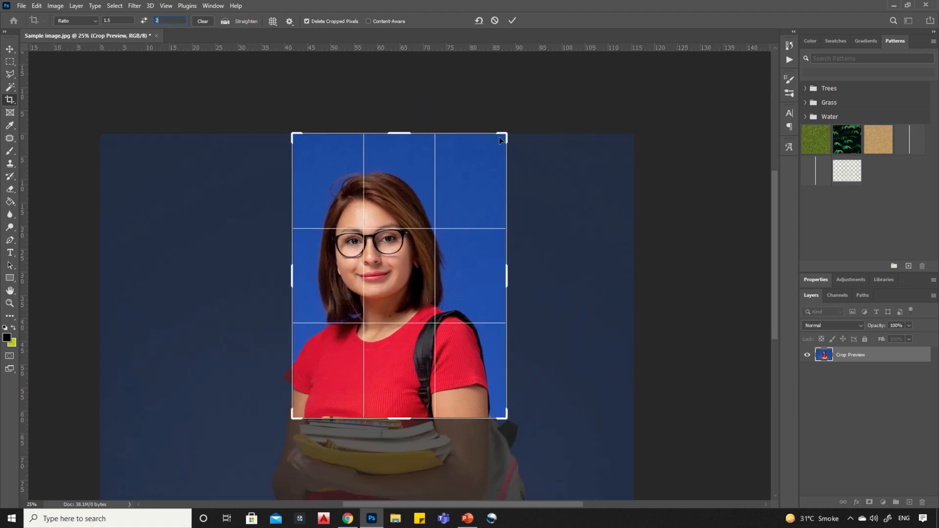
left_click_drag(506, 134, 495, 155)
mouse_move(421, 312)
left_mouse_down()
mouse_move(422, 338)
mouse_move(420, 328)
left_mouse_up()
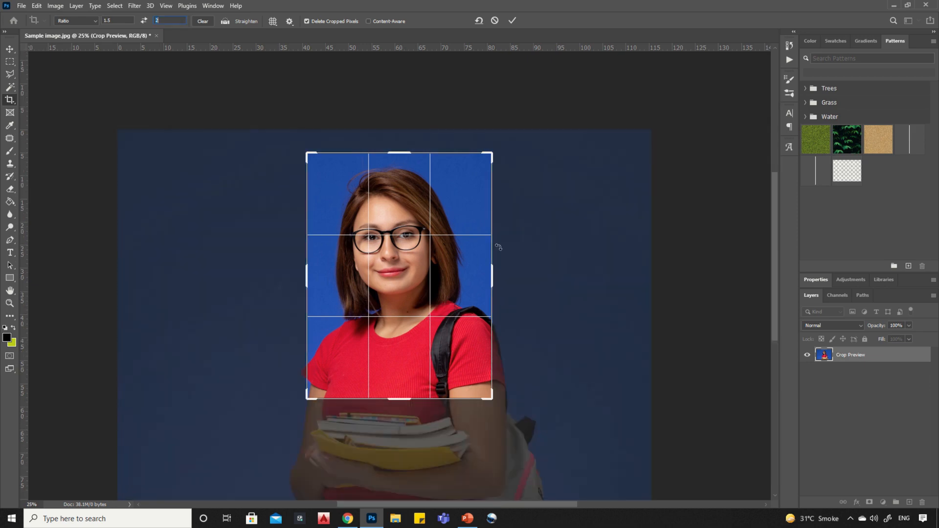
left_click(513, 20)
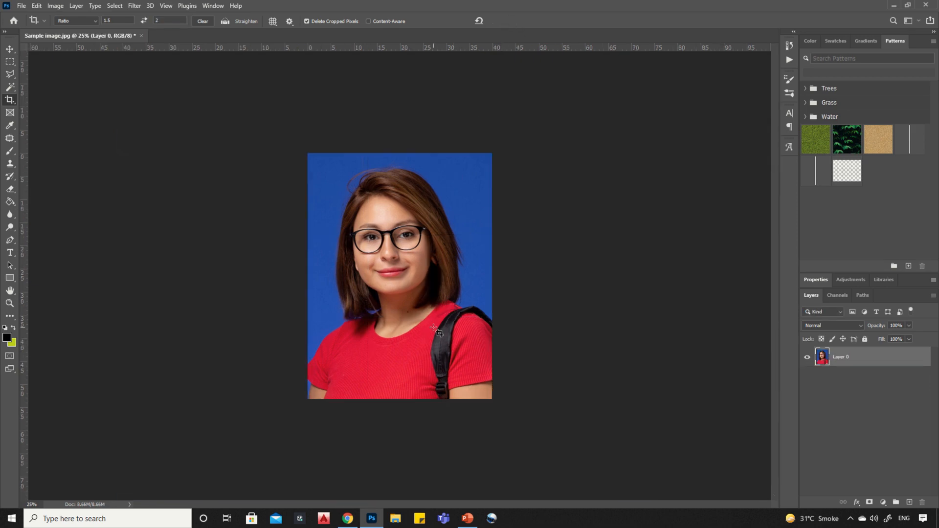
- Resize the cropped image to a width of 300 pixels at a resolution of 200 pixels/inch, keeping proportions linked
left_click(10, 49)
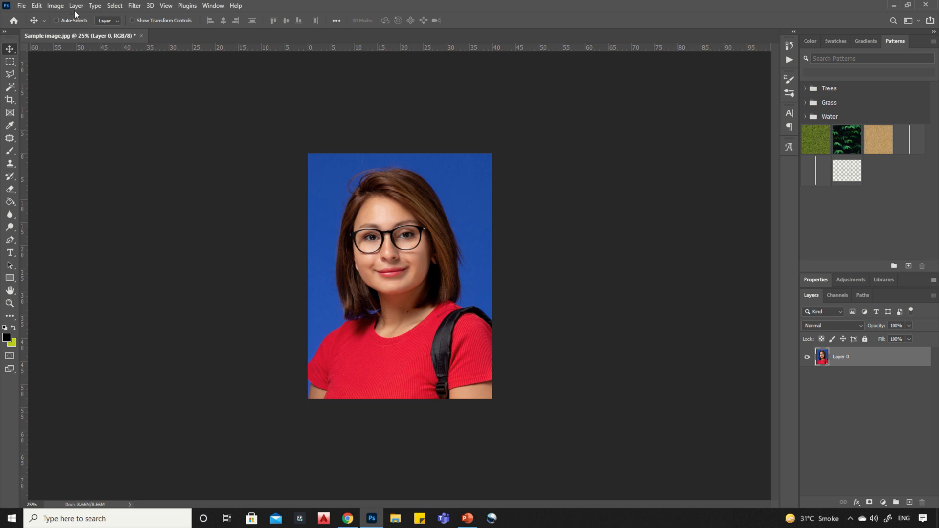
left_click(63, 5)
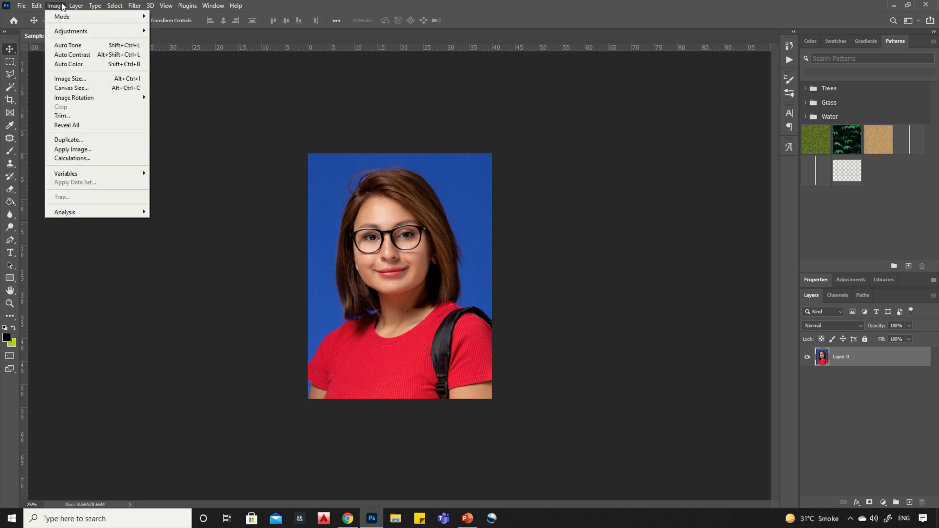
left_click(92, 79)
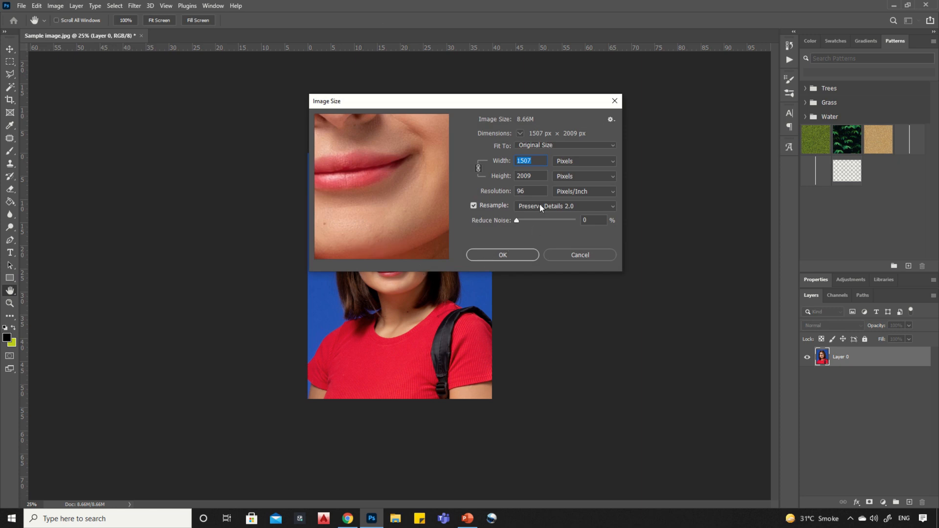
left_click_drag(525, 192, 517, 192)
type("200")
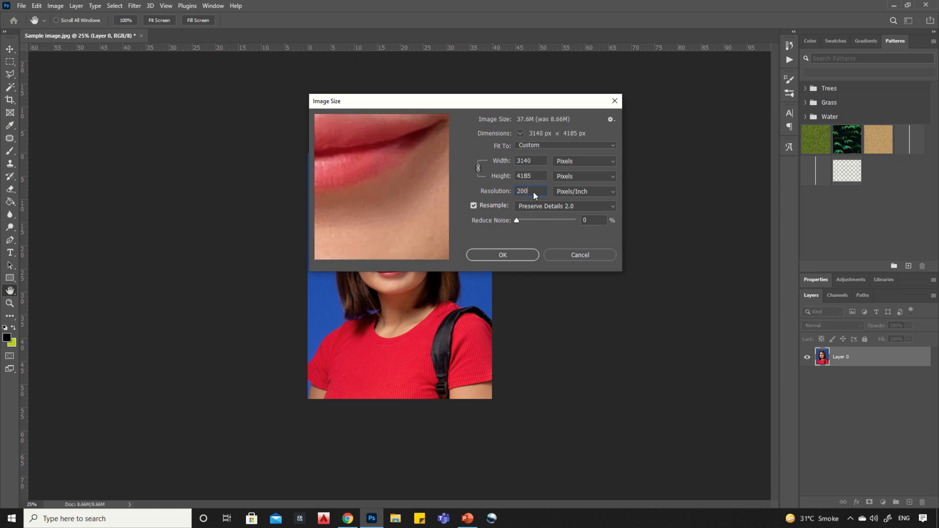
double_click(534, 161)
type("300")
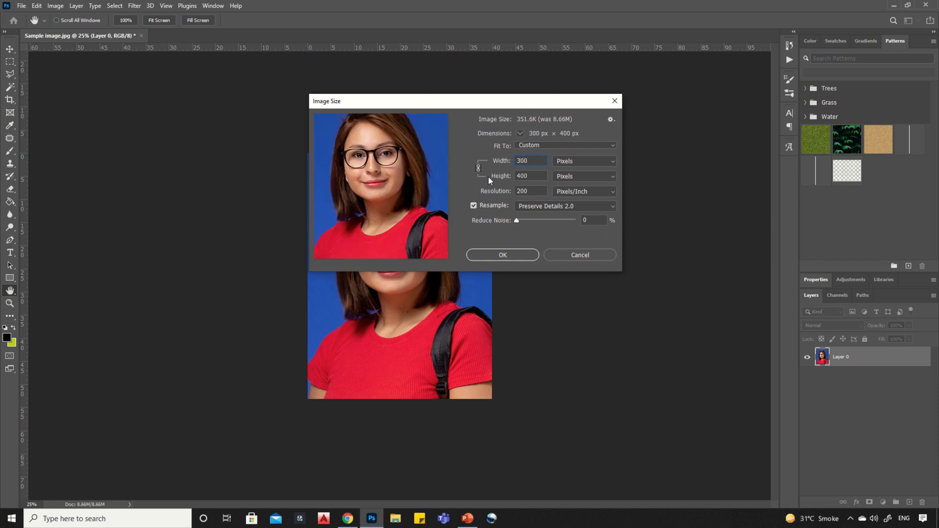
left_click(499, 256)
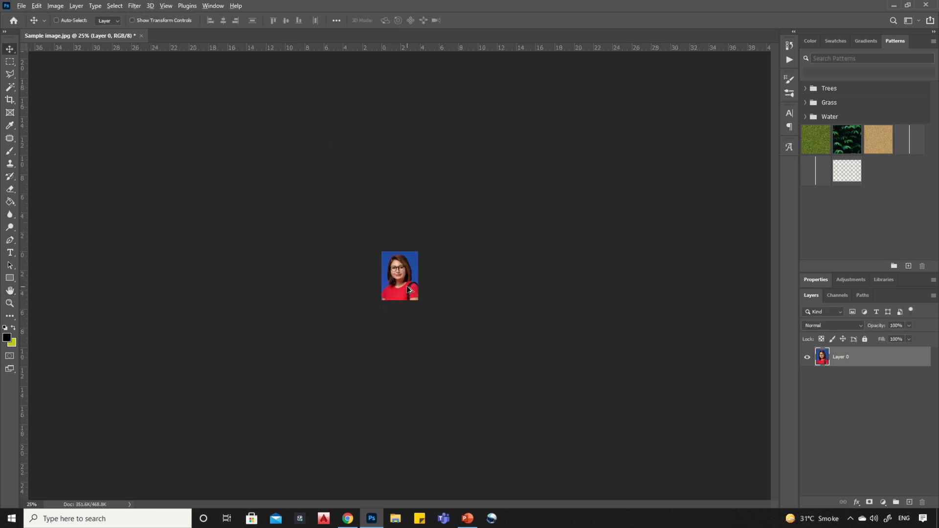
- Add a 5 px black stroke inside the edges of the photo layer
scroll(408, 289, "up", 5)
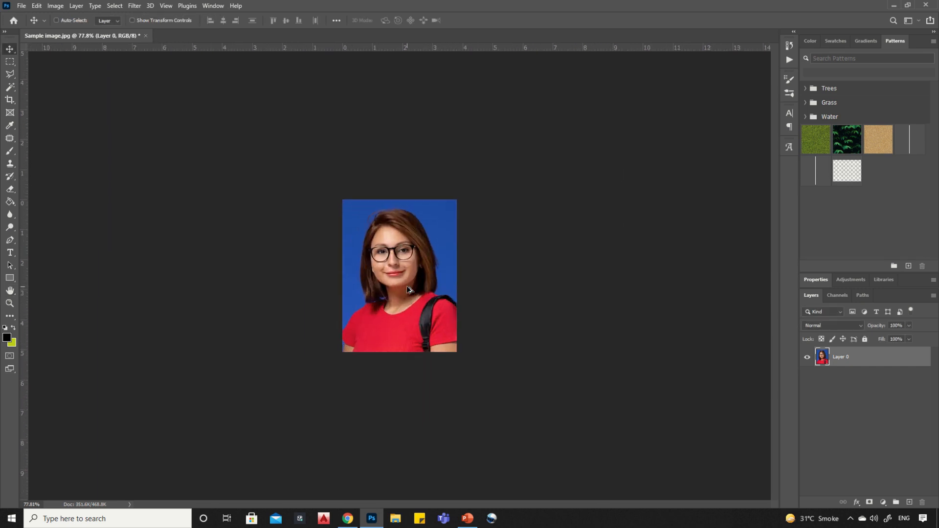
scroll(407, 289, "up", 1)
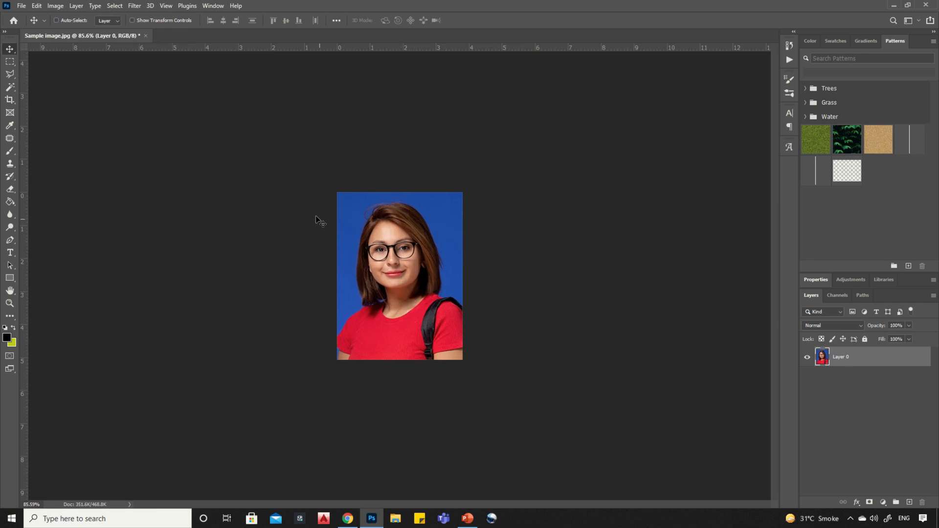
left_click(40, 5)
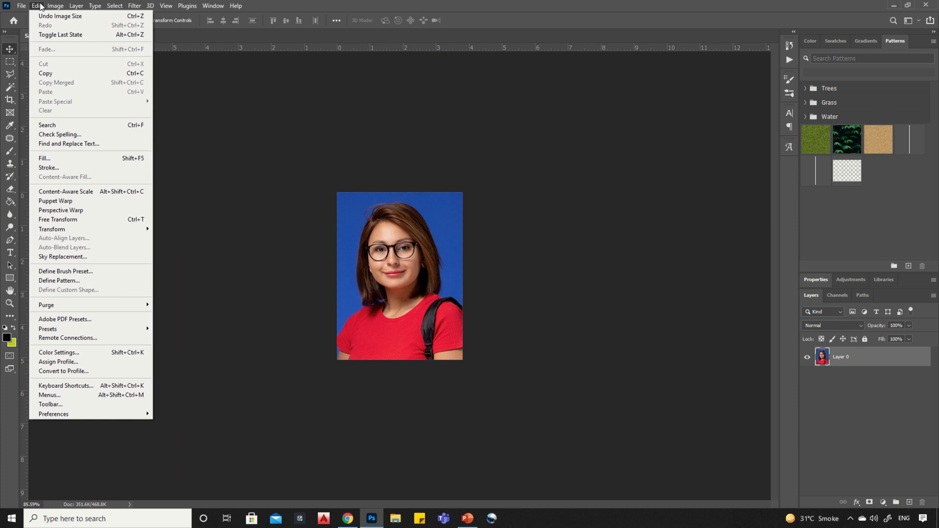
left_click(49, 167)
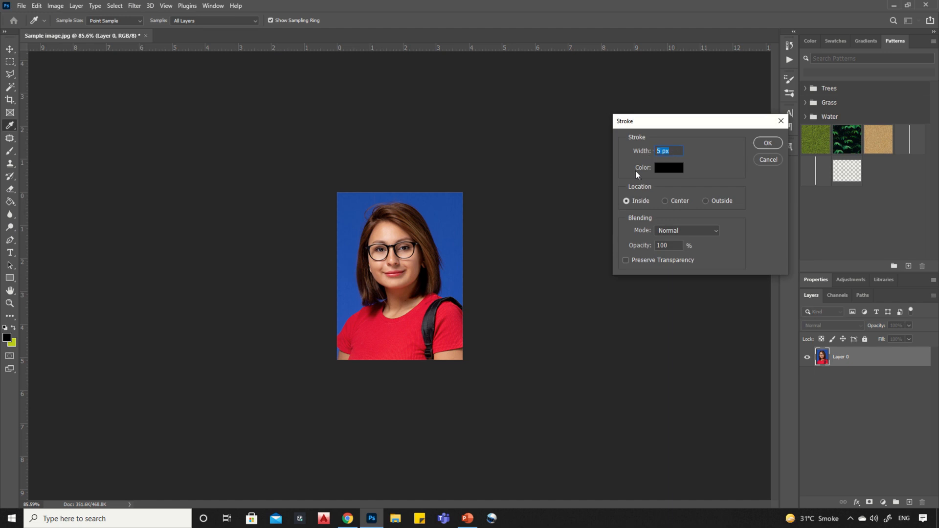
type("5")
left_click(668, 168)
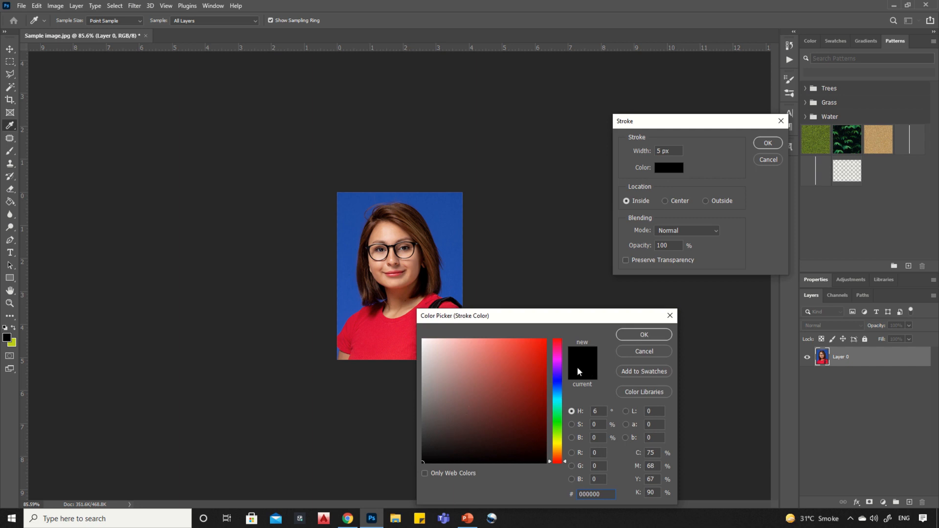
left_click(645, 335)
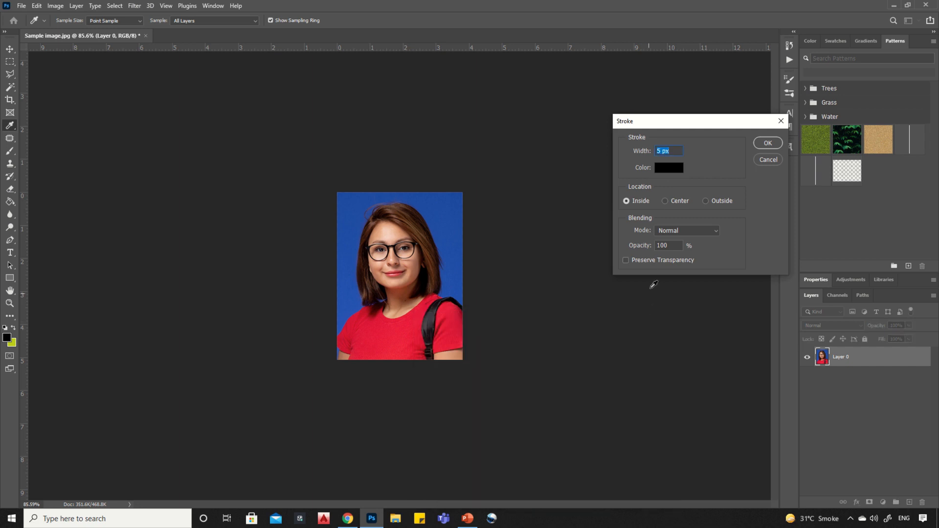
left_click(627, 203)
left_click(769, 143)
key("v")
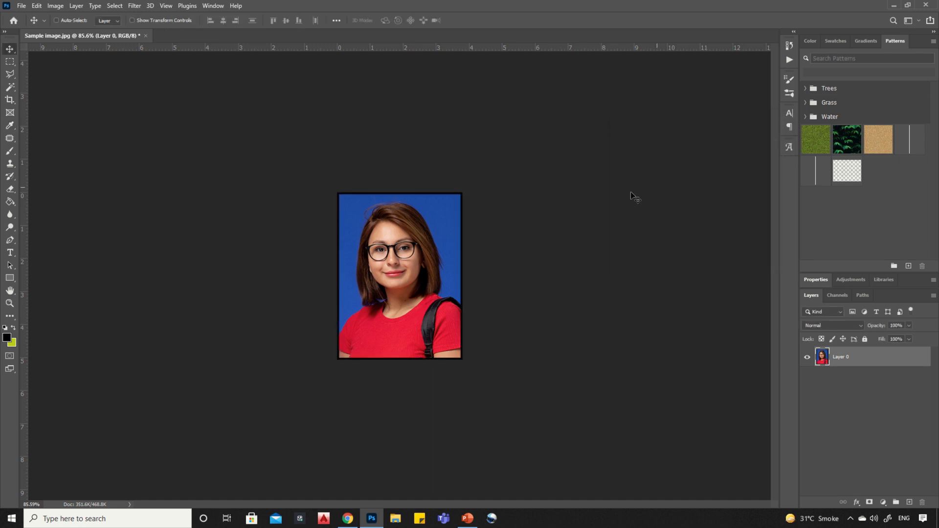
- Scale the bordered photo about its centre to about 97%, leaving a thin transparent margin on all sides
key("ctrl+plus")
key("ctrl+plus")
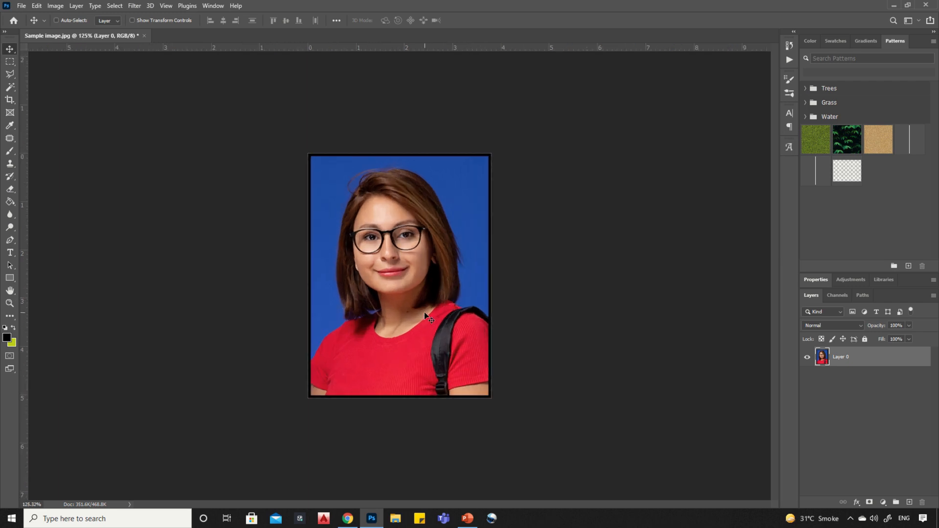
key("ctrl+t")
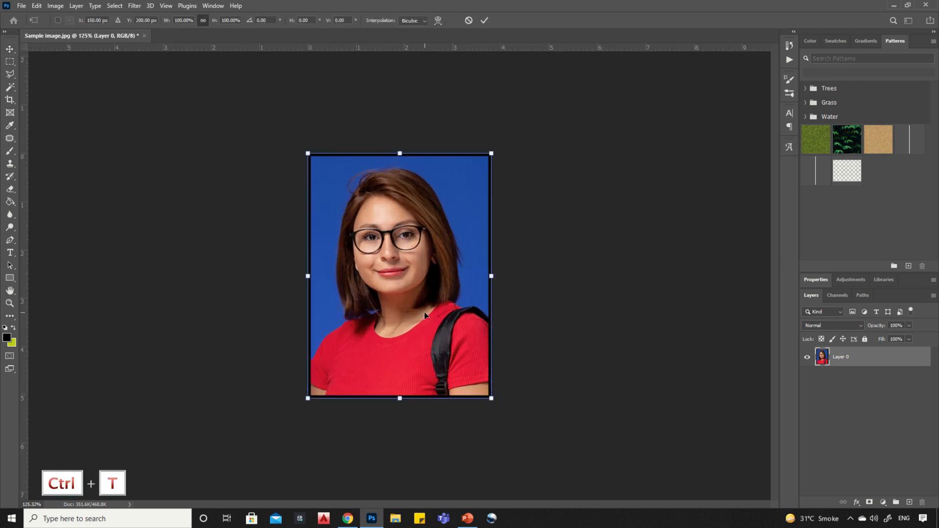
key("alt")
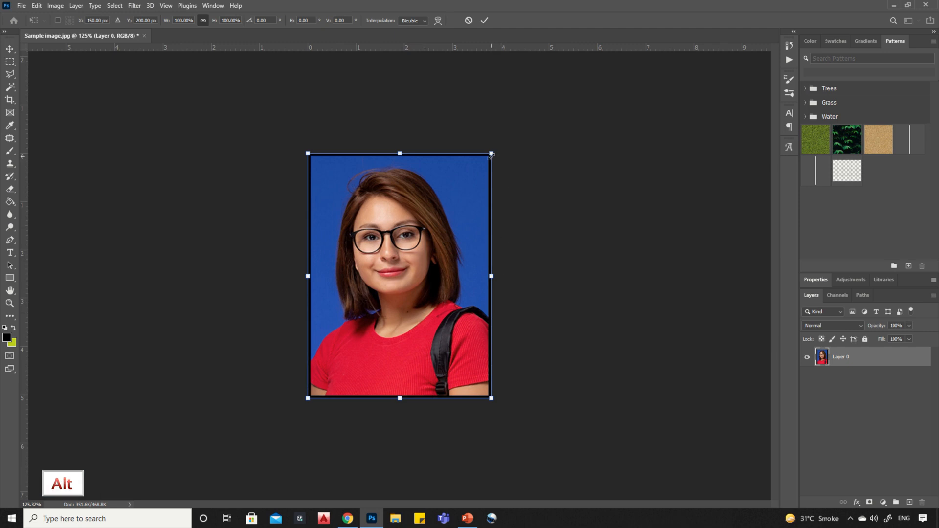
left_click_drag(491, 154, 488, 157)
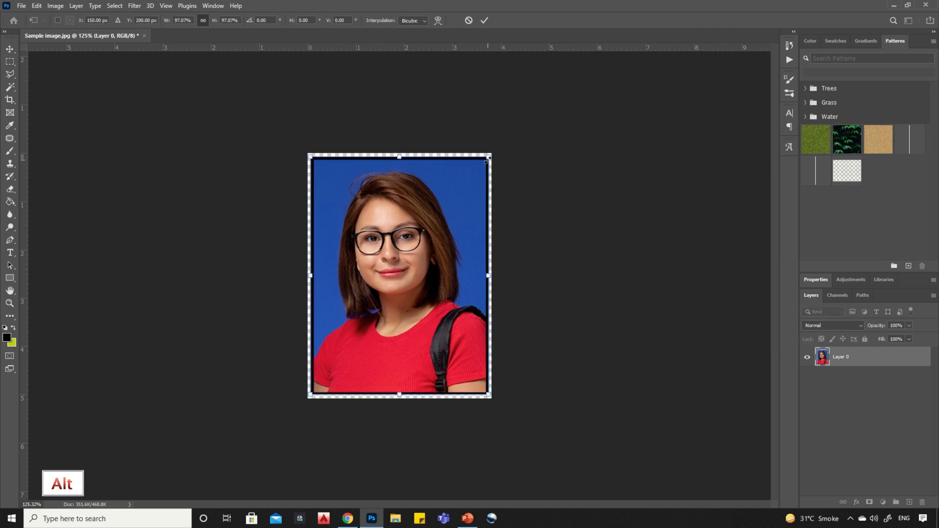
left_click(485, 20)
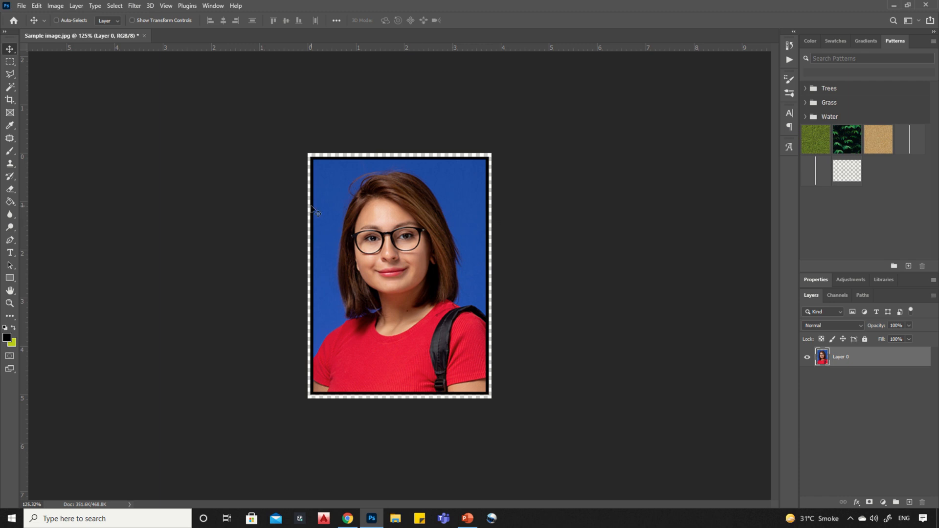
- Define the bordered photo as a pattern named Sample image.jpg
left_click(38, 6)
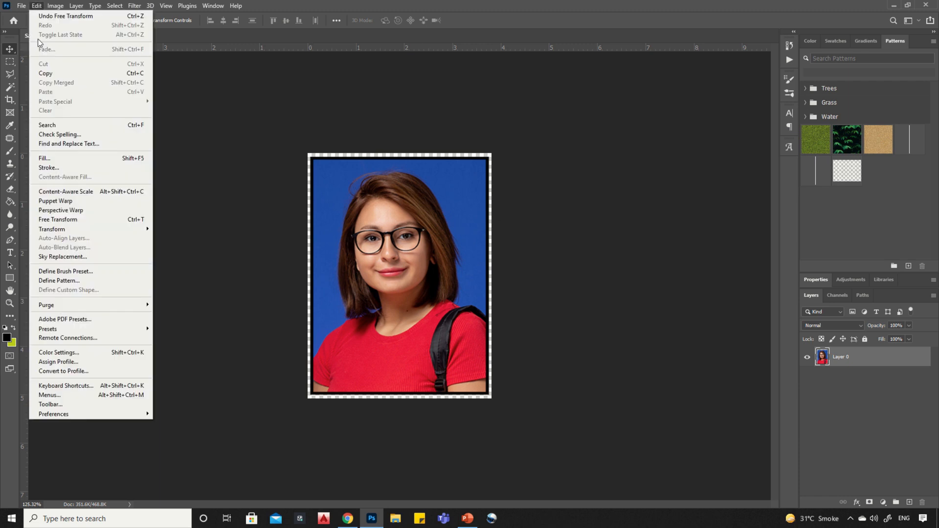
left_click(62, 281)
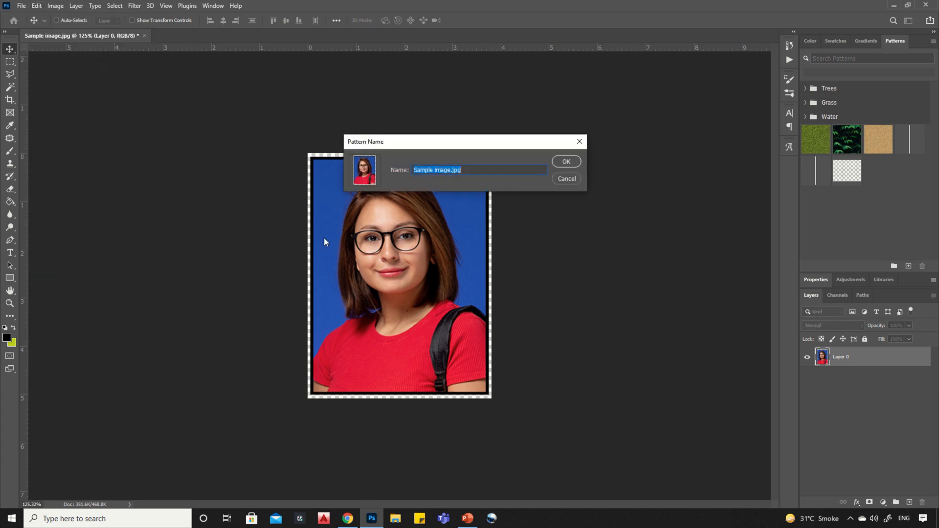
left_click(565, 162)
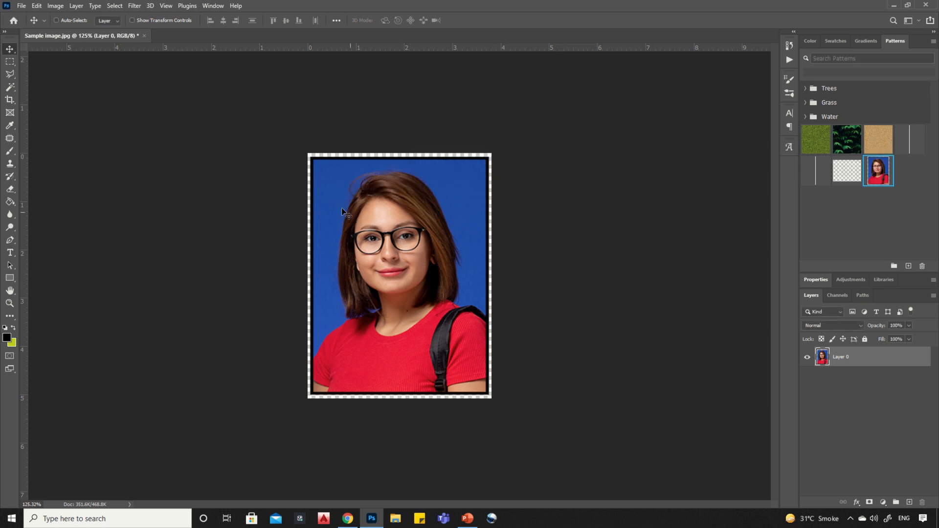
- Create a new white RGB document 1800 pixels wide and 1200 pixels high at 200 pixels/inch
left_click(19, 6)
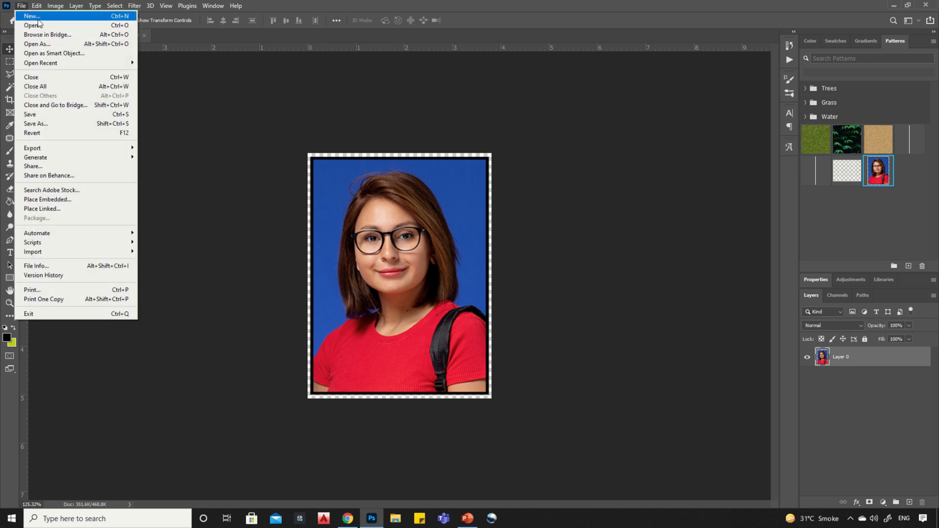
left_click(34, 17)
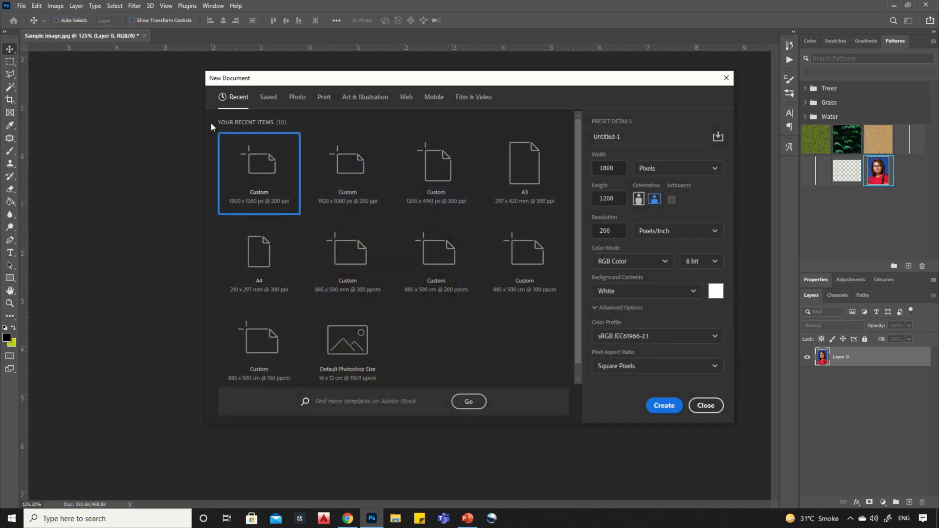
left_click(615, 170)
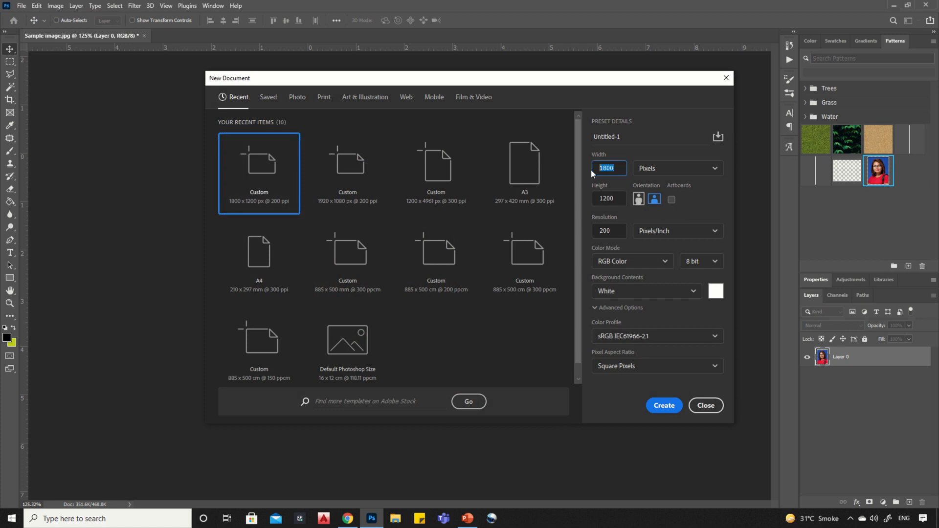
type("1800")
left_click(594, 200)
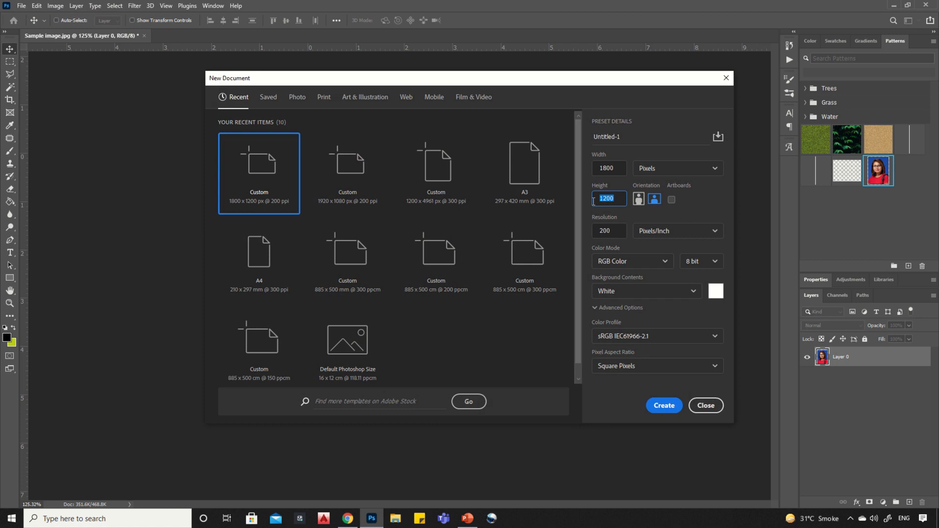
type("1200")
left_click(593, 234)
left_click(660, 413)
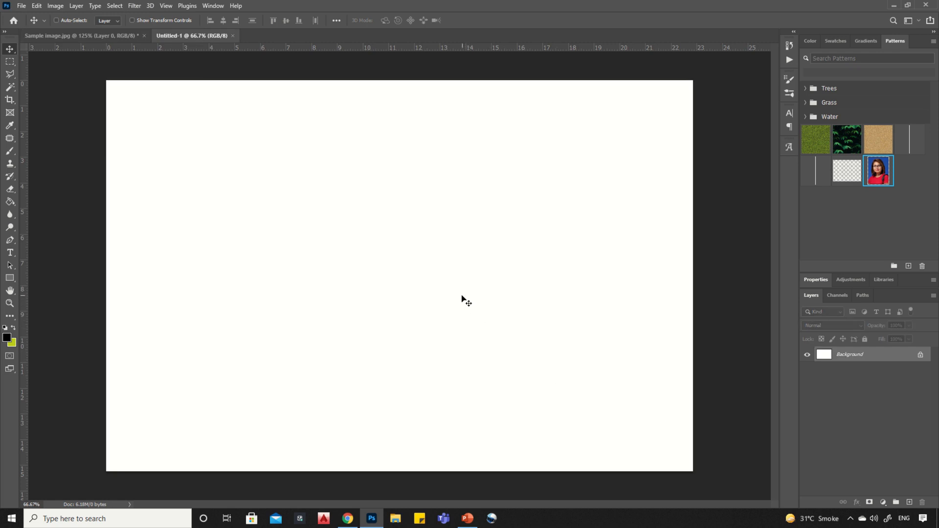
- Fill the blank background with the bordered portrait pattern in Normal mode at 100% opacity
left_click(37, 7)
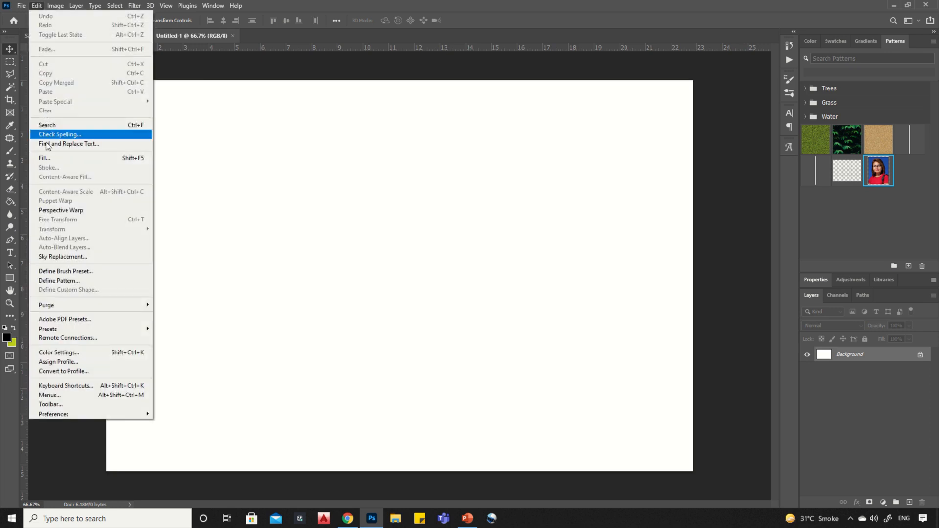
left_click(46, 161)
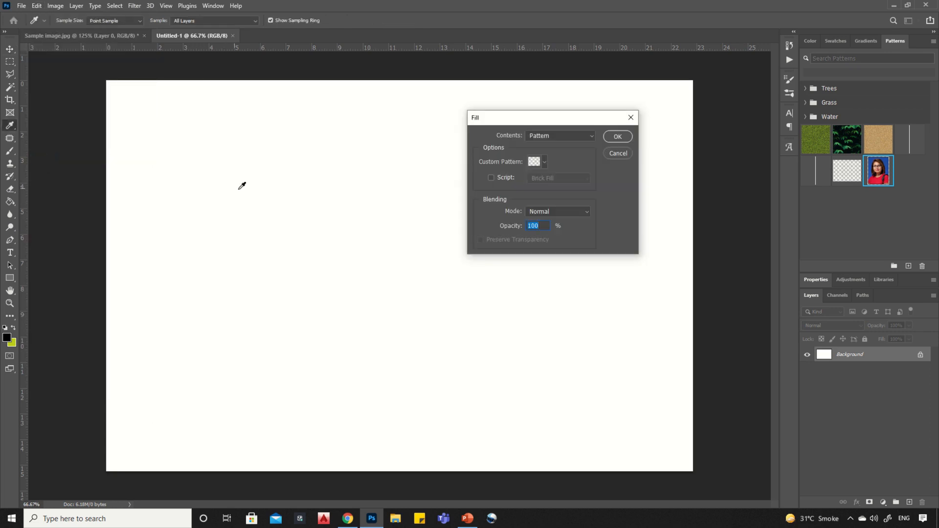
left_click(533, 165)
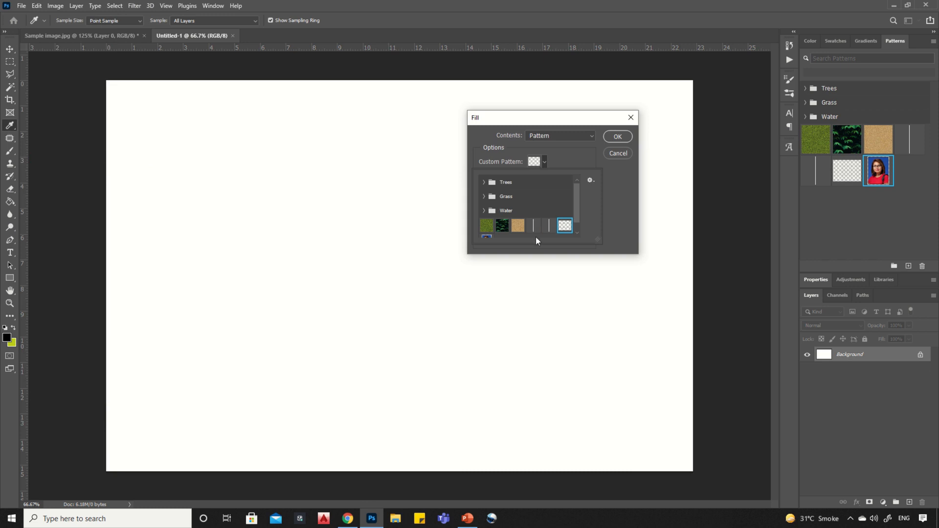
scroll(536, 237, "down", 2)
left_click(487, 230)
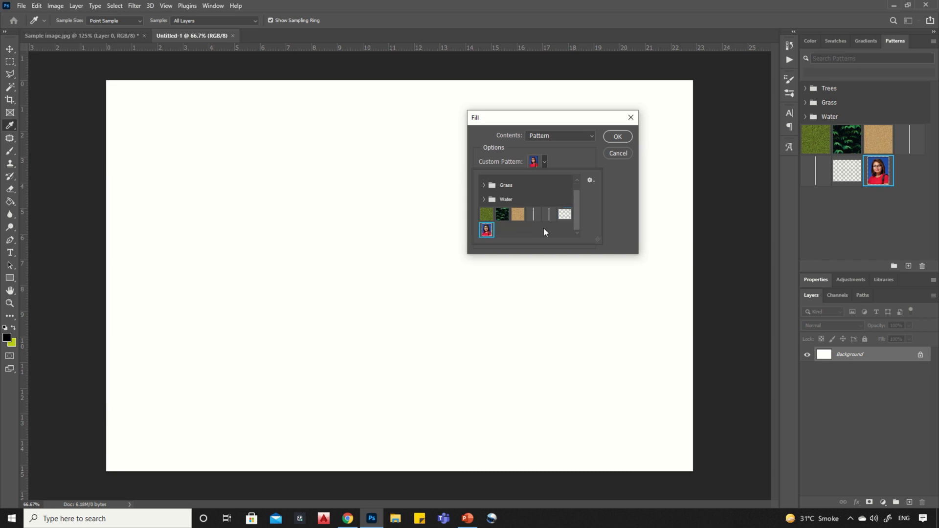
left_click(617, 137)
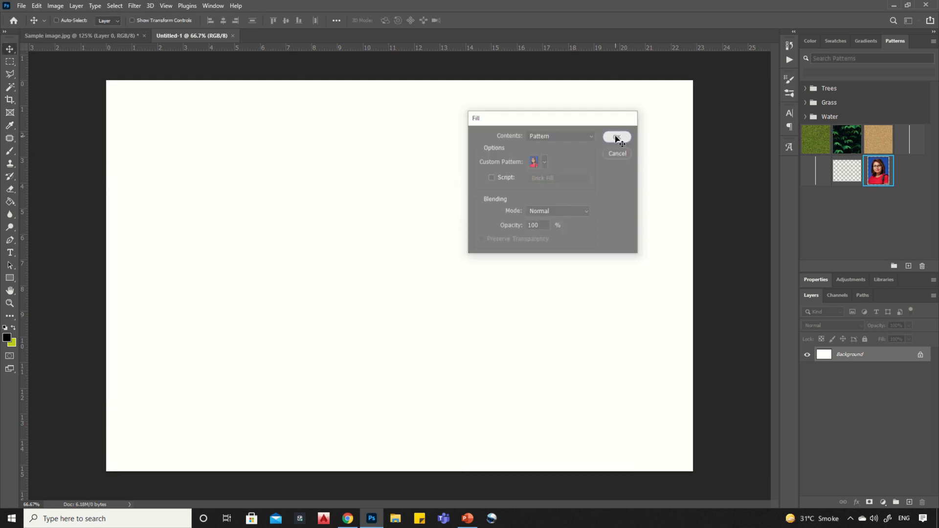
left_click(617, 137)
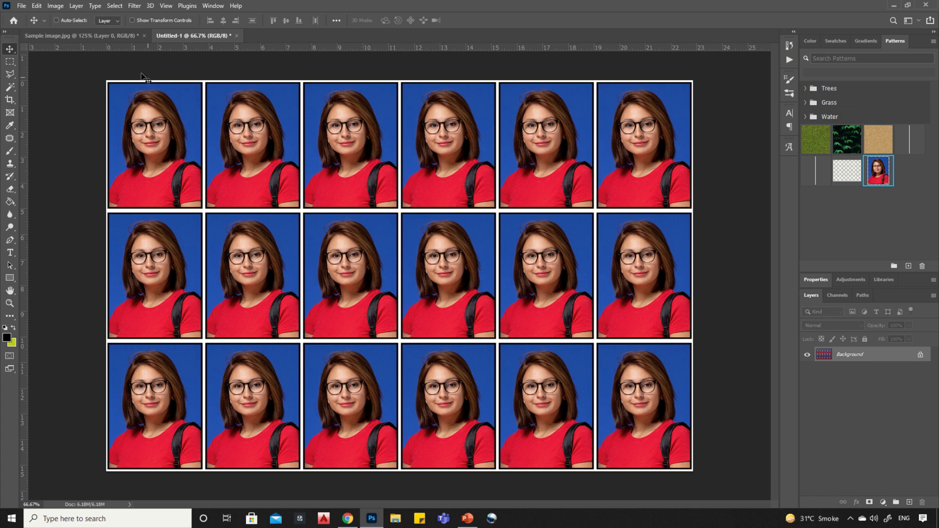
- Save the photo sheet as a JPEG named Untitled-1 in the Passport size photo folder, with quality 12 (Maximum) and Baseline ("Standard") format
left_click(22, 6)
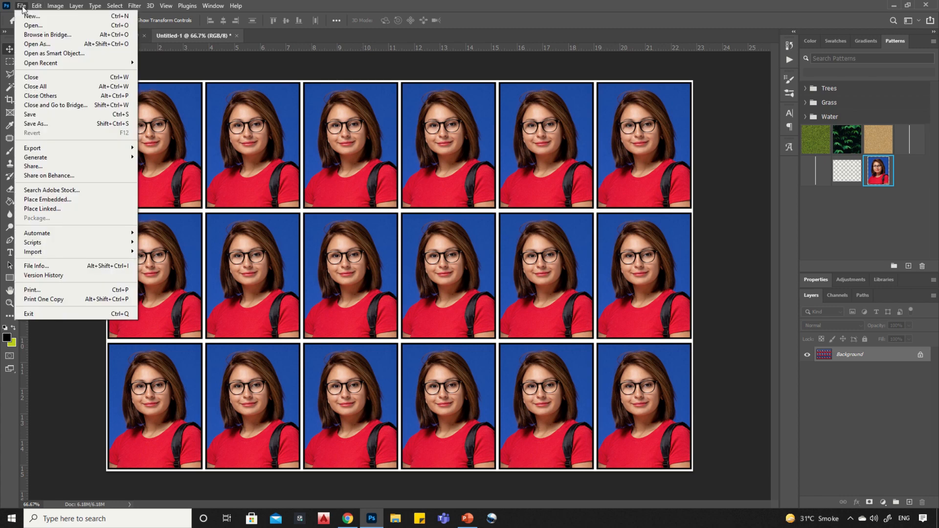
left_click(48, 124)
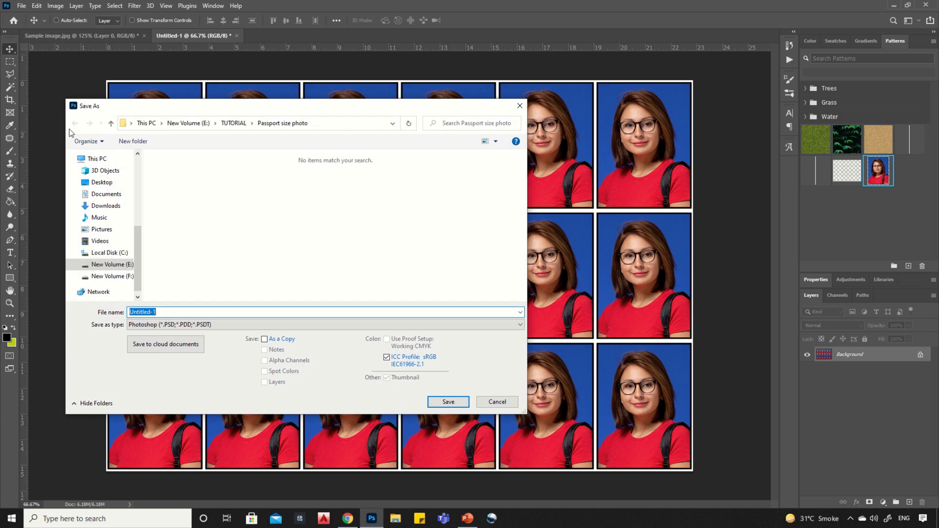
left_click(209, 325)
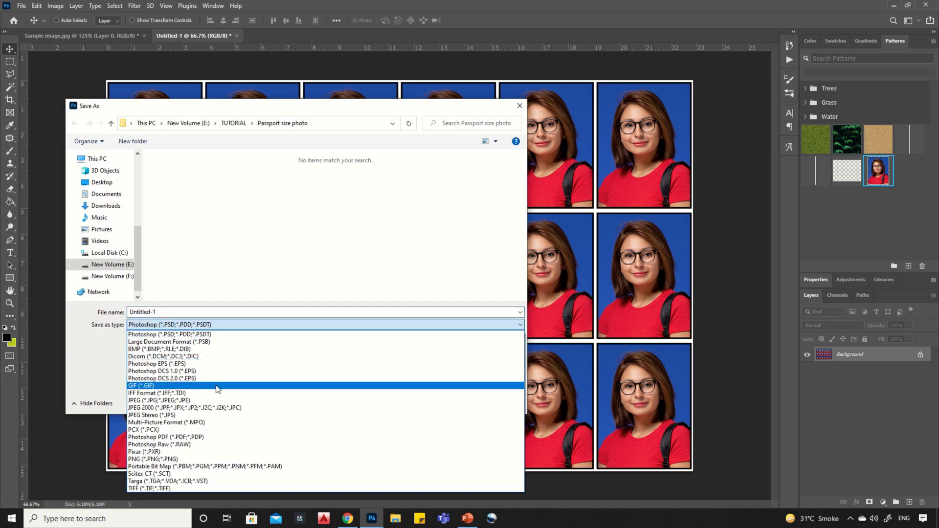
left_click(177, 400)
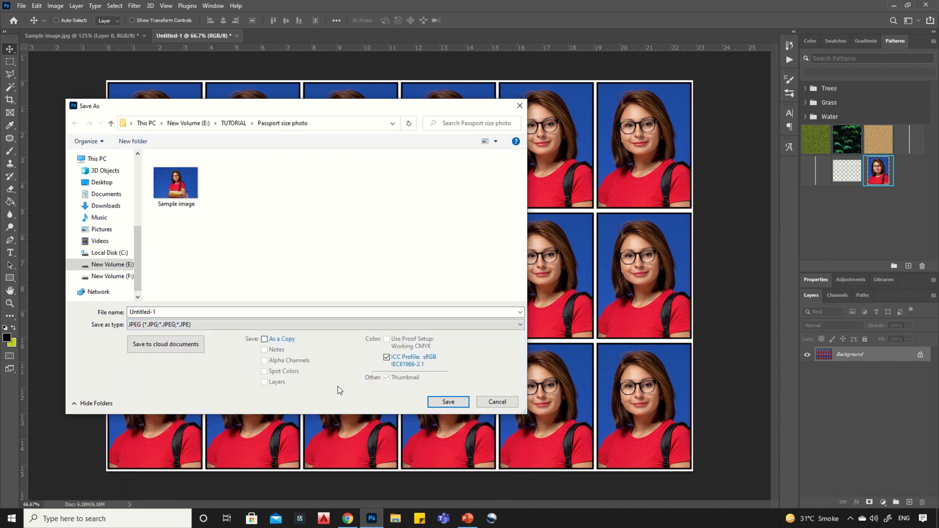
left_click(455, 402)
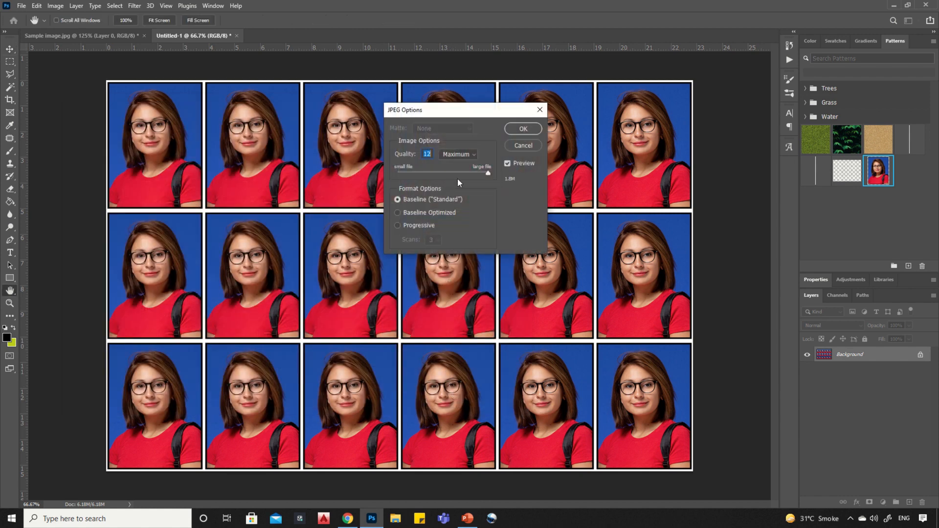
left_click(523, 129)
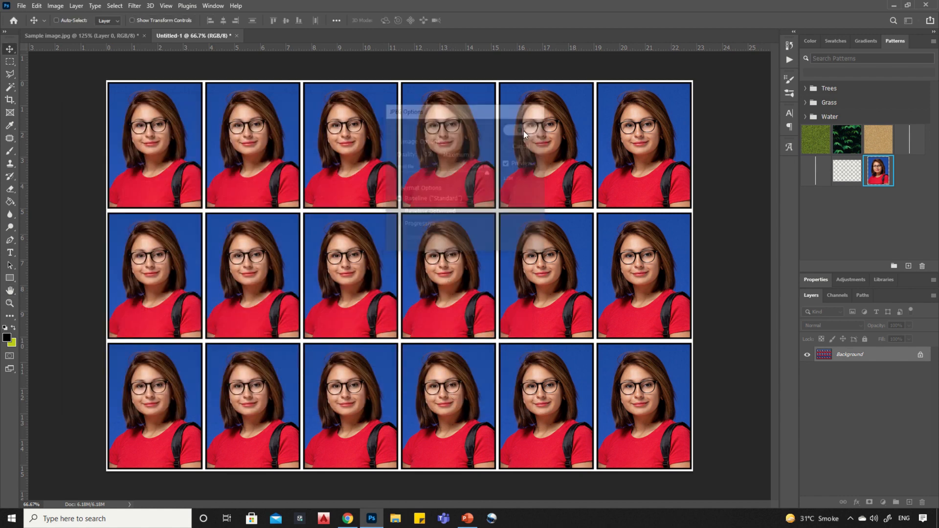